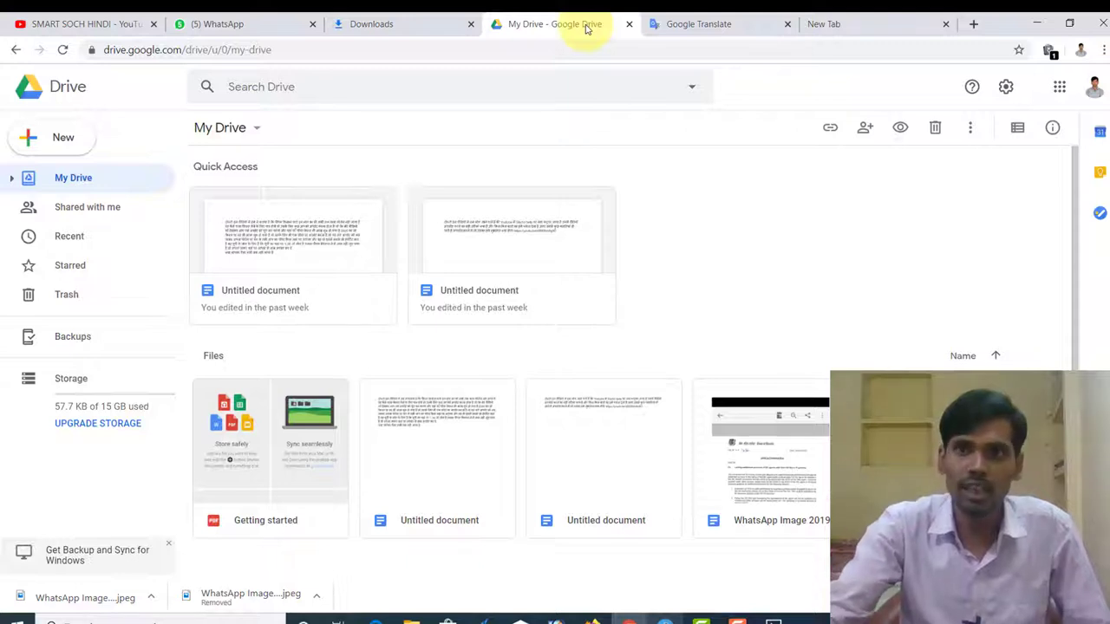
Glance at the Google apps grid, then bring up My Drive's New menu from its empty space
left_click(1060, 90)
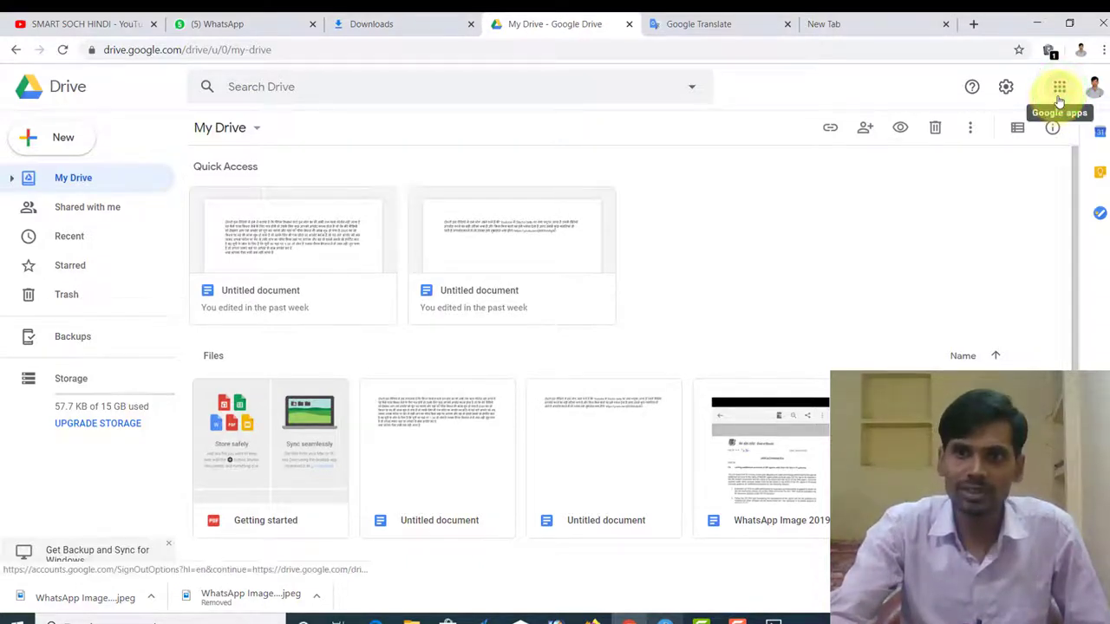
left_click(1059, 97)
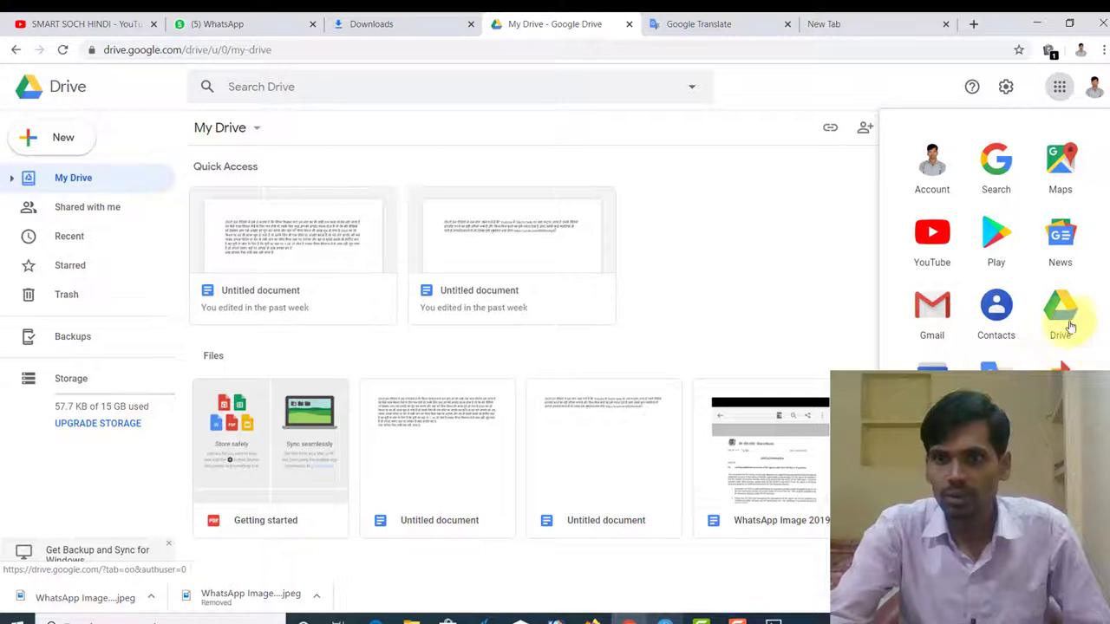
left_click(741, 288)
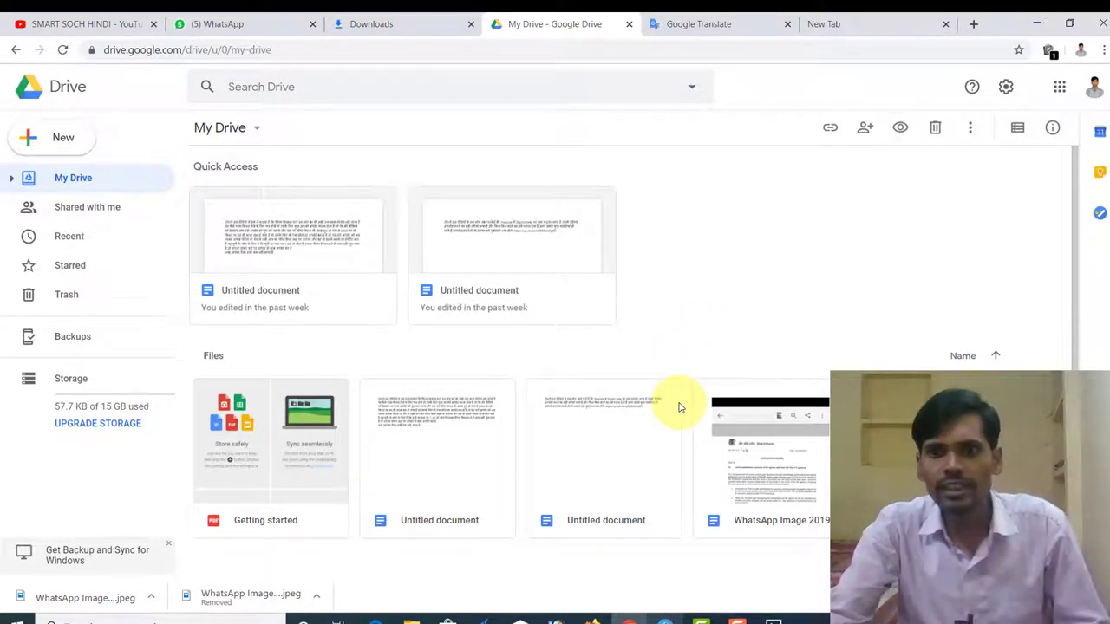
right_click(664, 362)
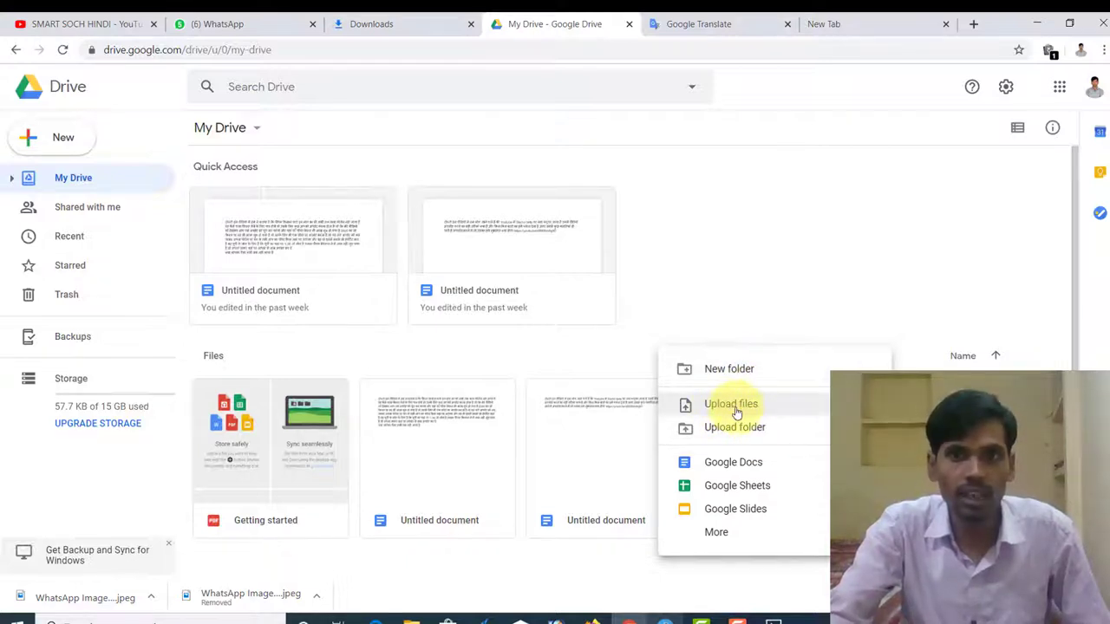
Upload hindi tiping.jpeg from the Downloads folder into My Drive
left_click(736, 407)
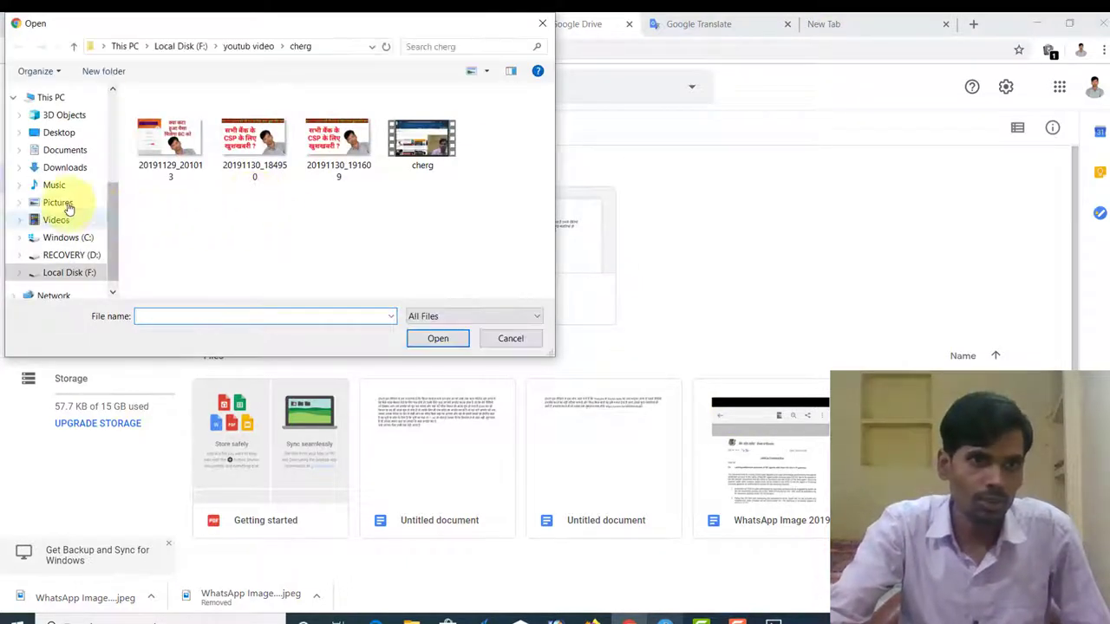
left_click(77, 171)
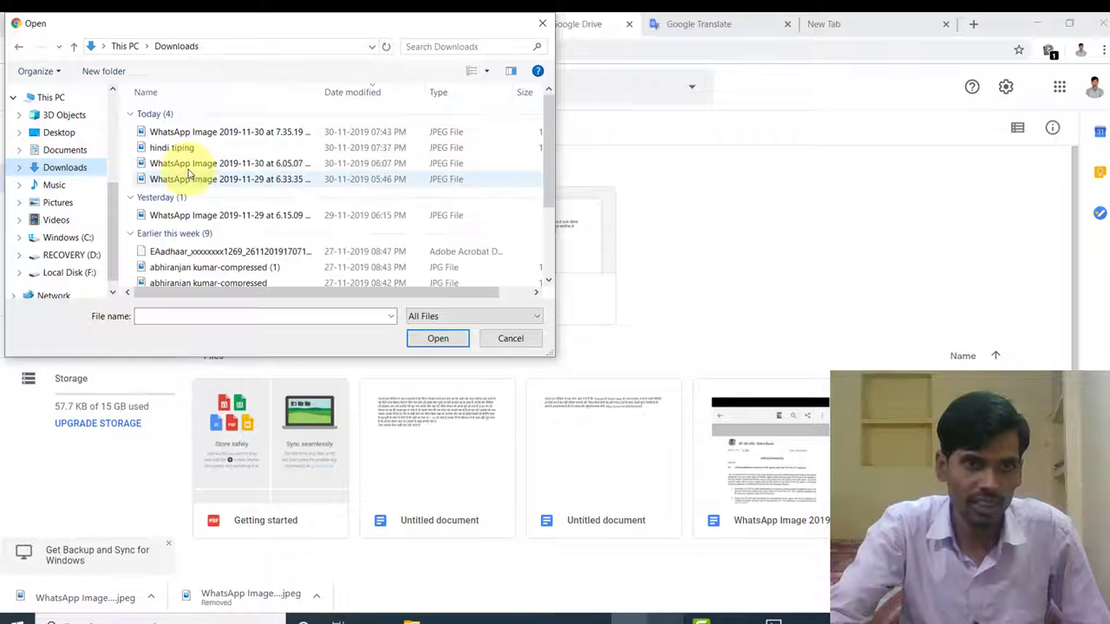
left_click(172, 151)
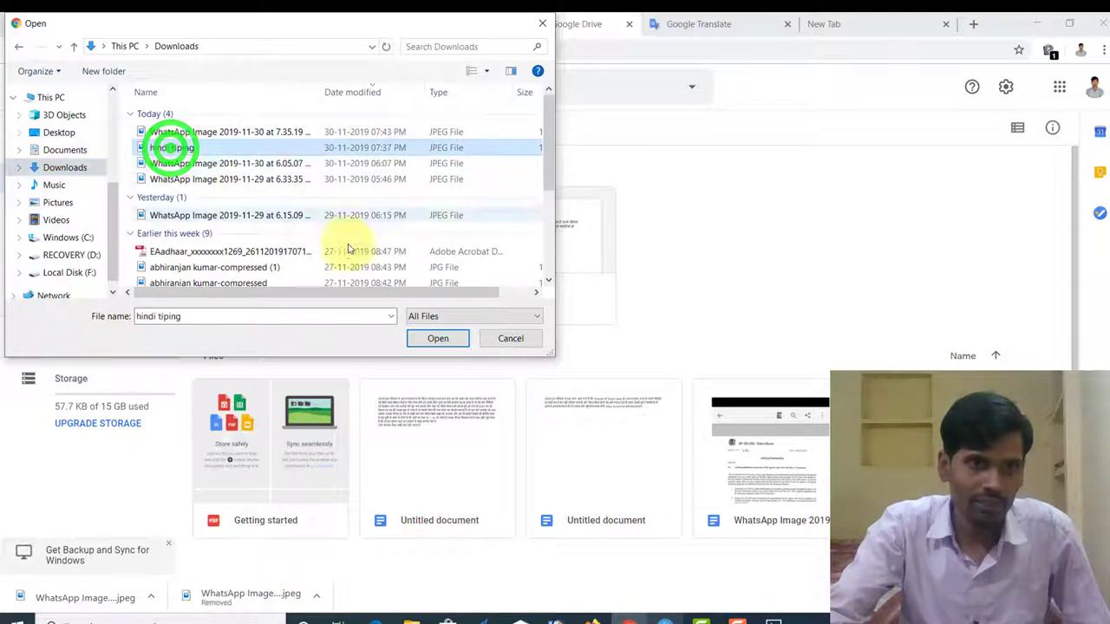
left_click(430, 340)
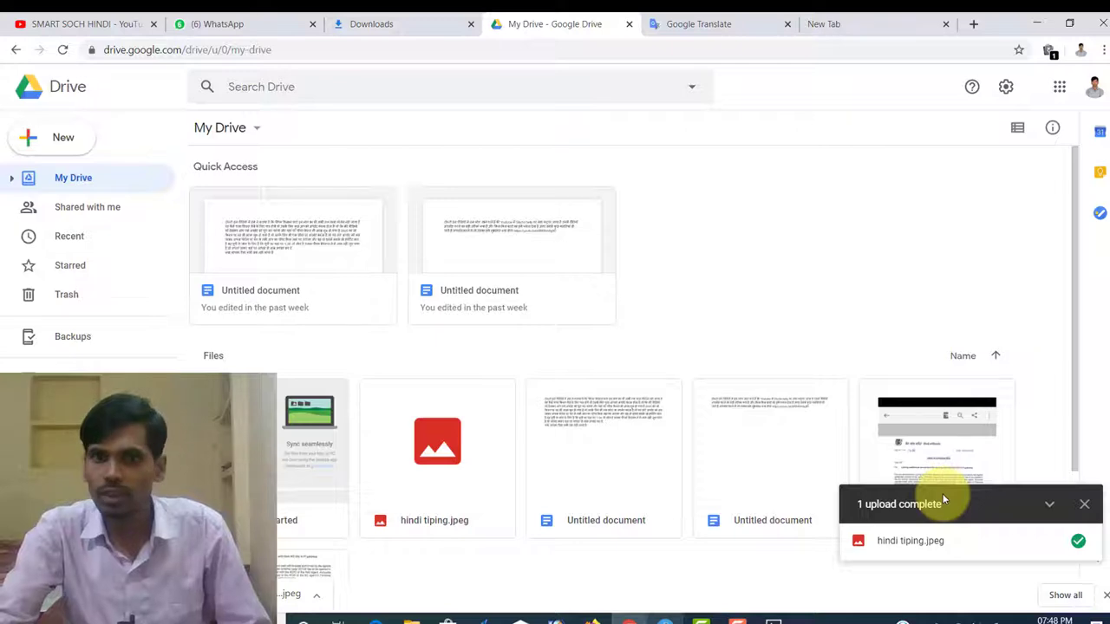
Dismiss the upload notice and show the Open with apps for hindi tiping.jpeg
left_click(1085, 504)
scroll(1083, 502, "down", 2)
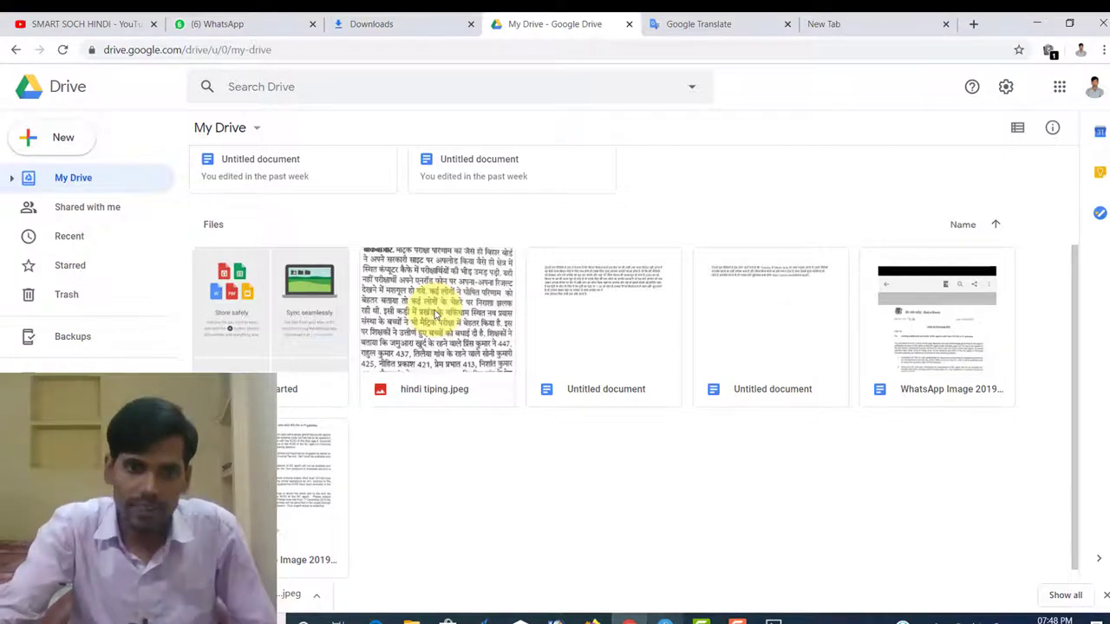
left_click(436, 314)
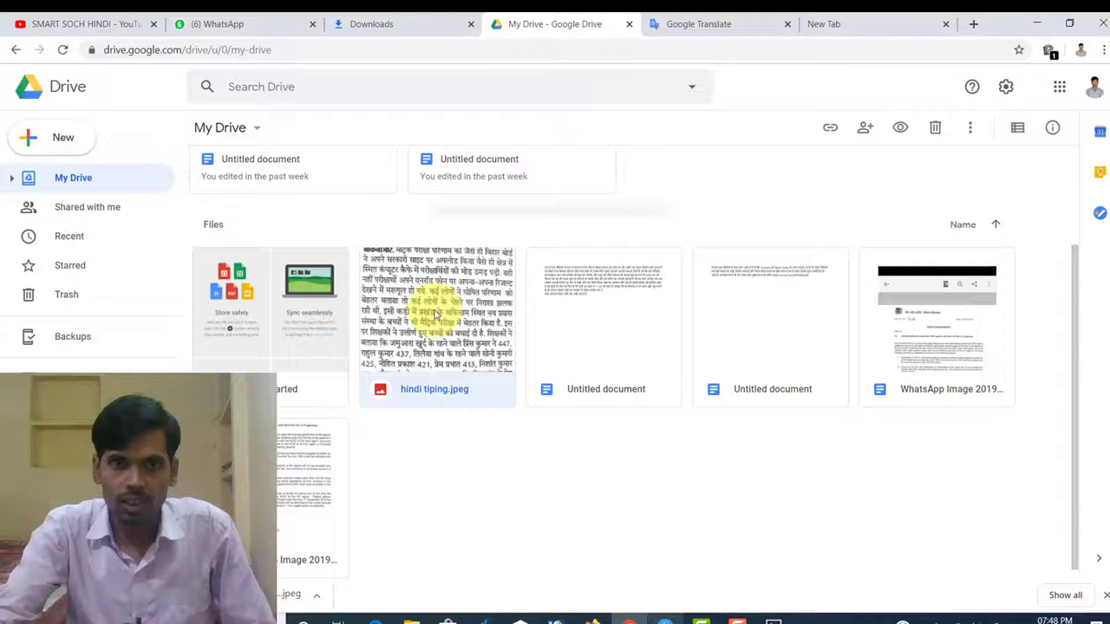
right_click(436, 314)
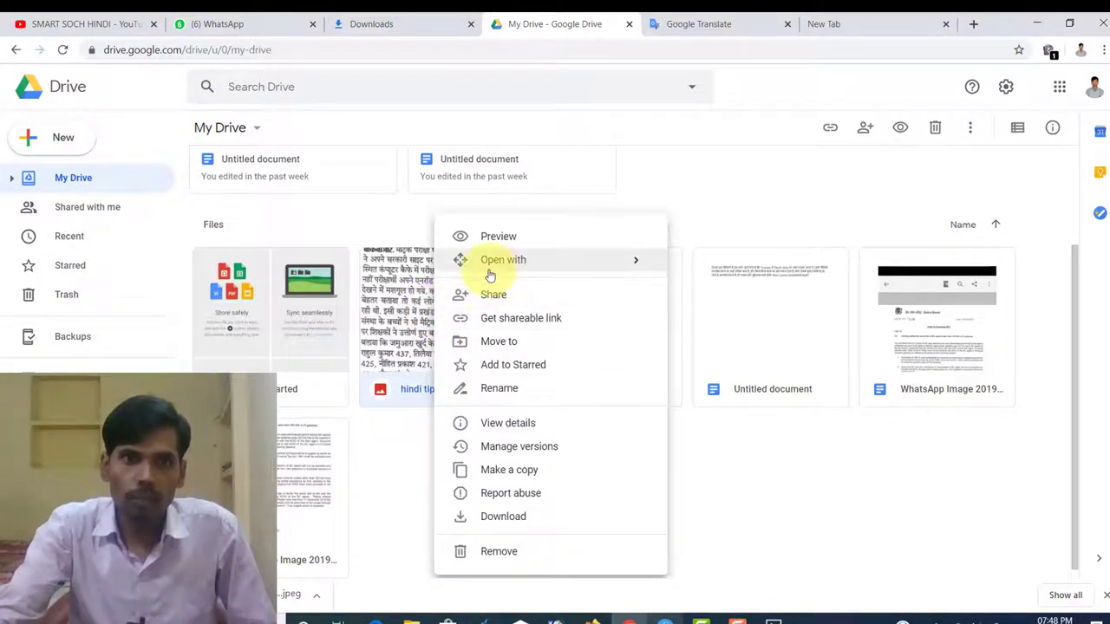
mouse_move(475, 60)
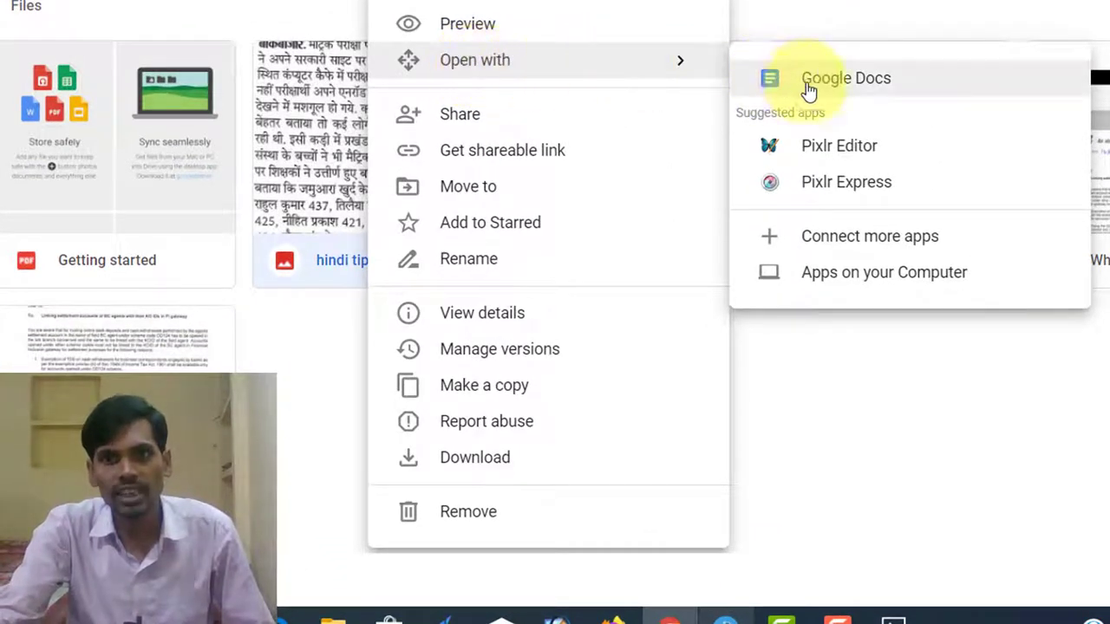
Convert hindi tiping.jpeg into a Google Doc and compare the photo with its extracted Hindi text
left_click(851, 84)
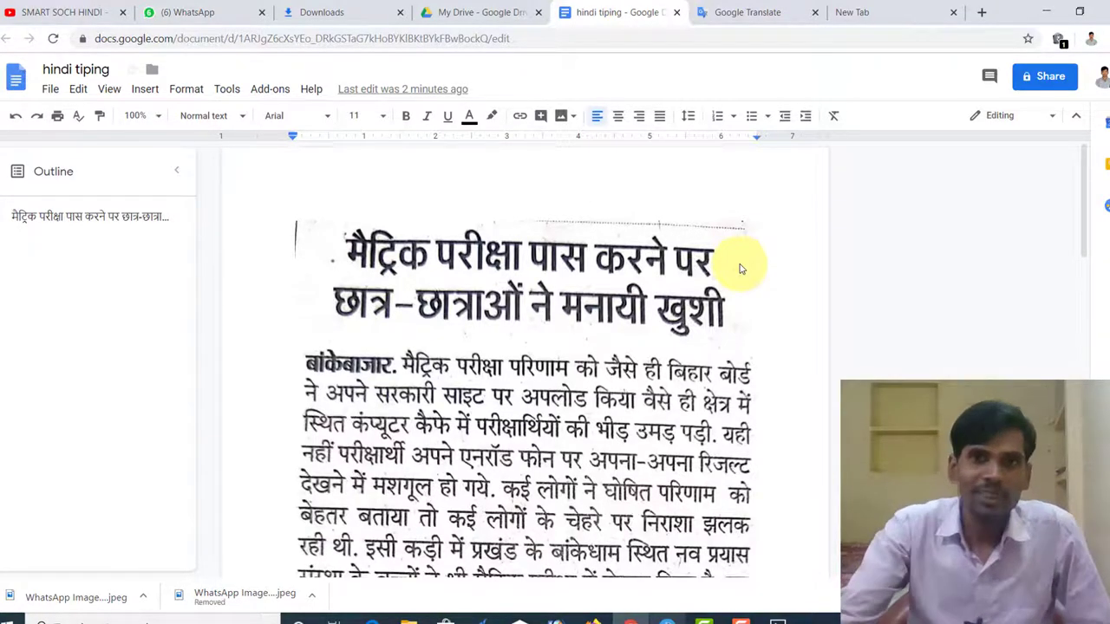
scroll(721, 286, "down", 2)
scroll(722, 296, "down", 2)
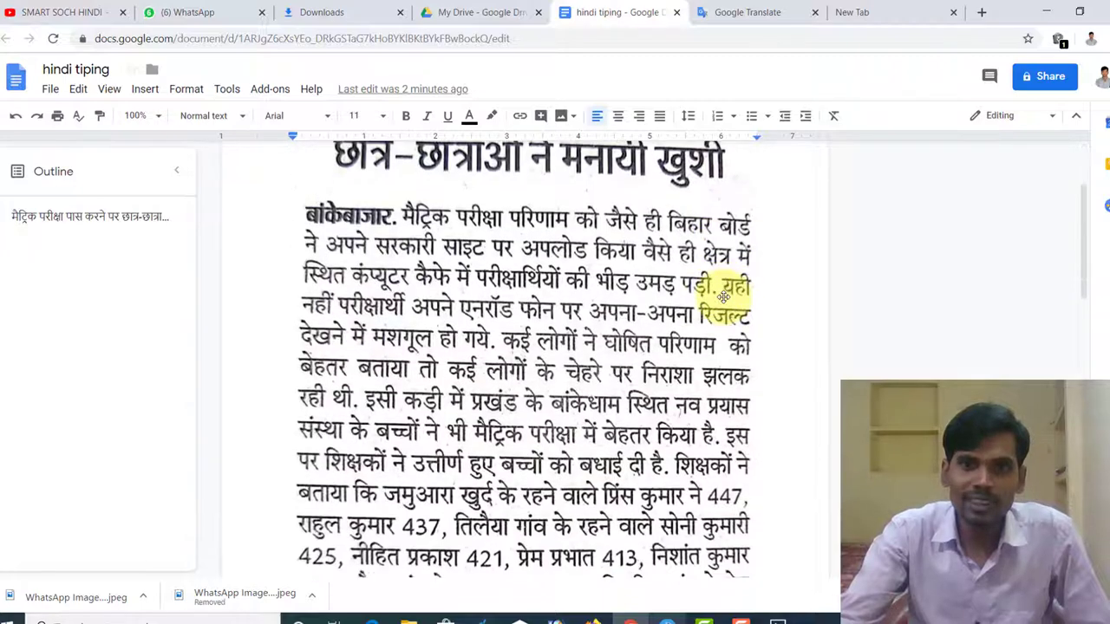
scroll(722, 296, "down", 1)
scroll(722, 297, "down", 2)
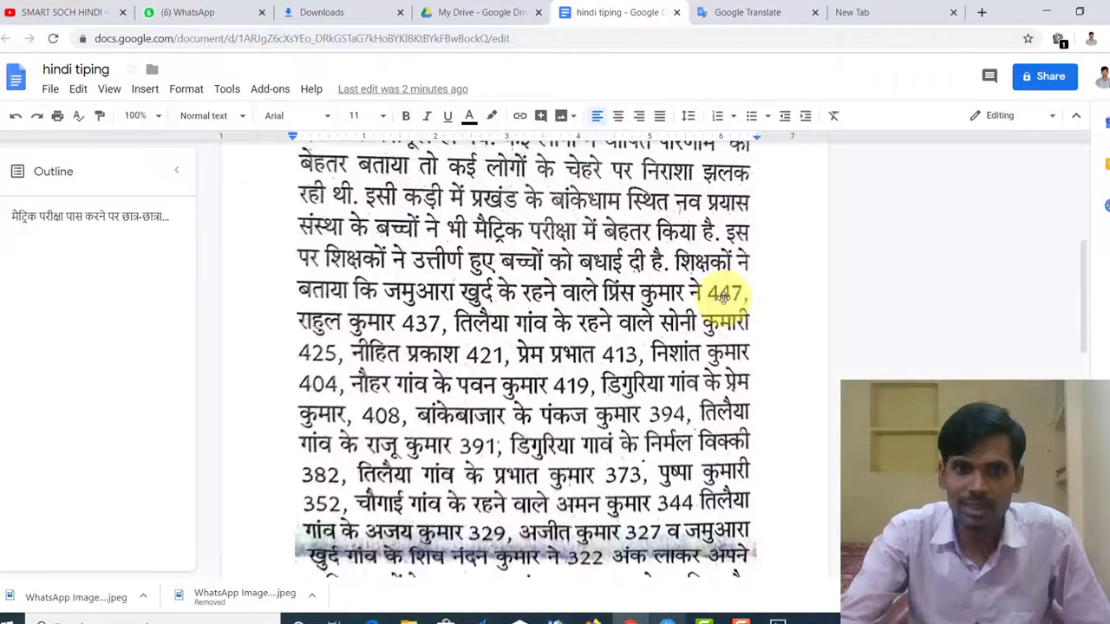
scroll(722, 296, "down", 1)
scroll(723, 296, "down", 4)
scroll(724, 297, "down", 1)
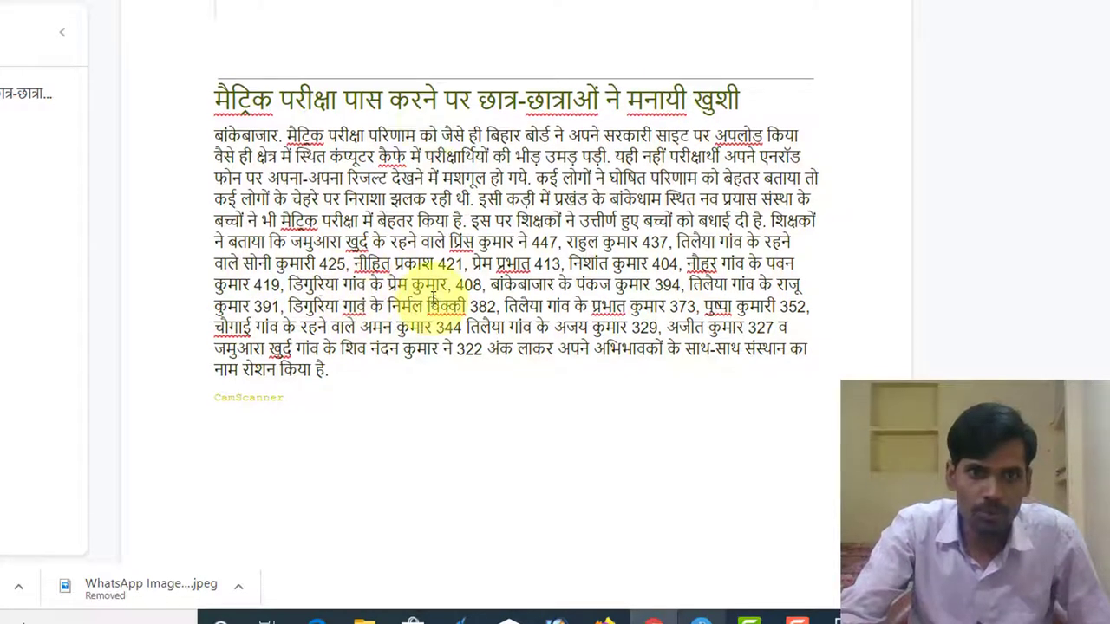
scroll(433, 290, "up", 3)
scroll(433, 277, "up", 3)
scroll(442, 269, "up", 3)
scroll(447, 266, "up", 1)
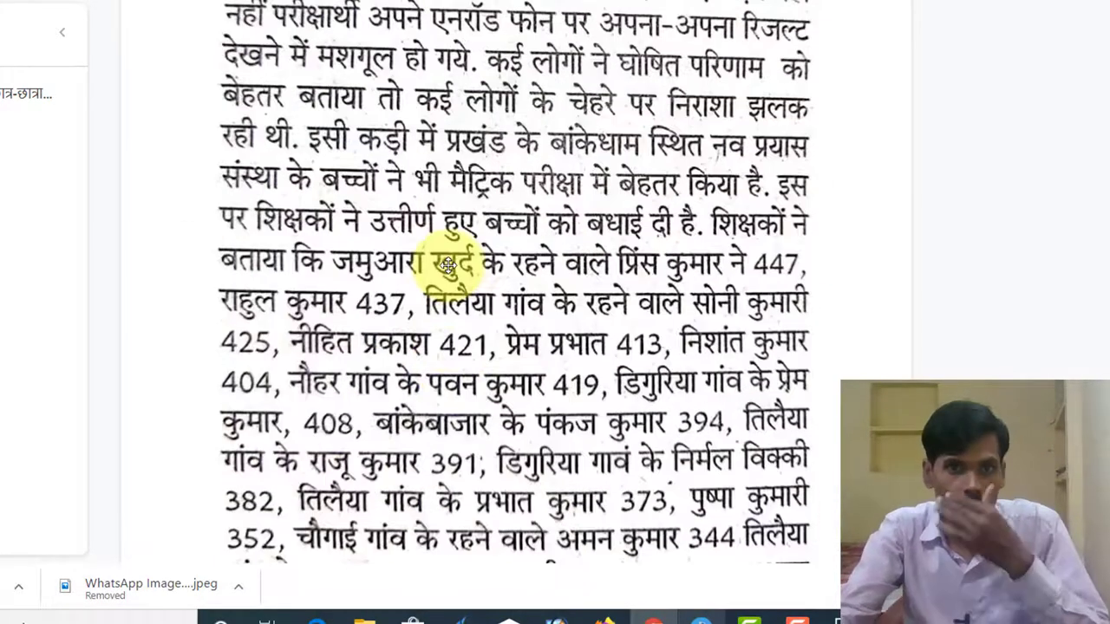
scroll(447, 266, "down", 2)
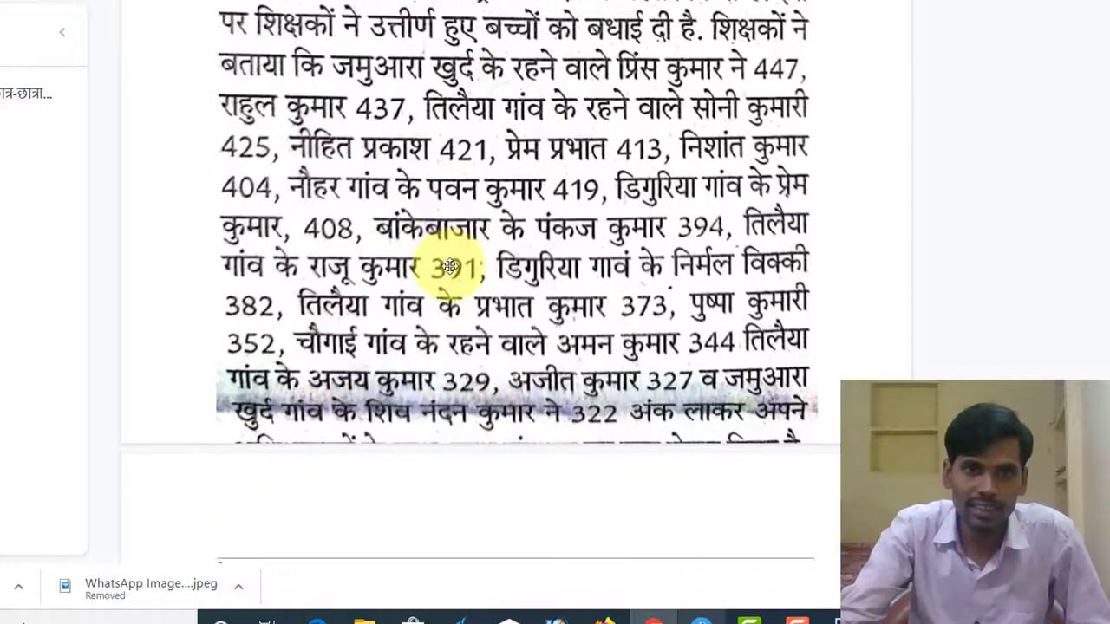
scroll(433, 278, "down", 3)
scroll(446, 260, "down", 1)
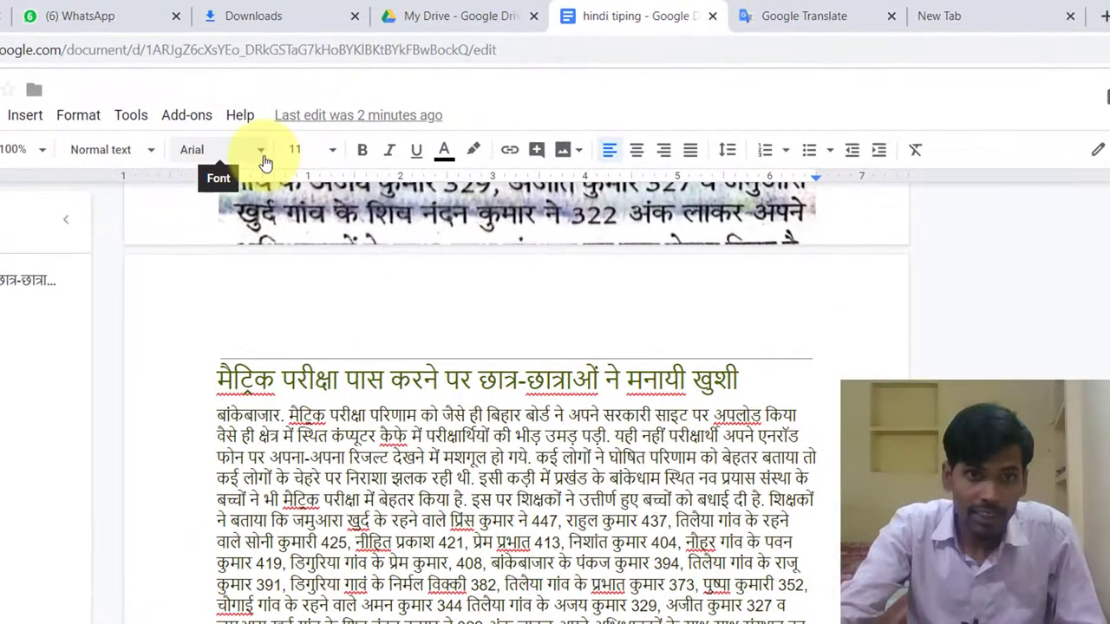
Set the hindi tiping document's font size to 18
left_click(328, 123)
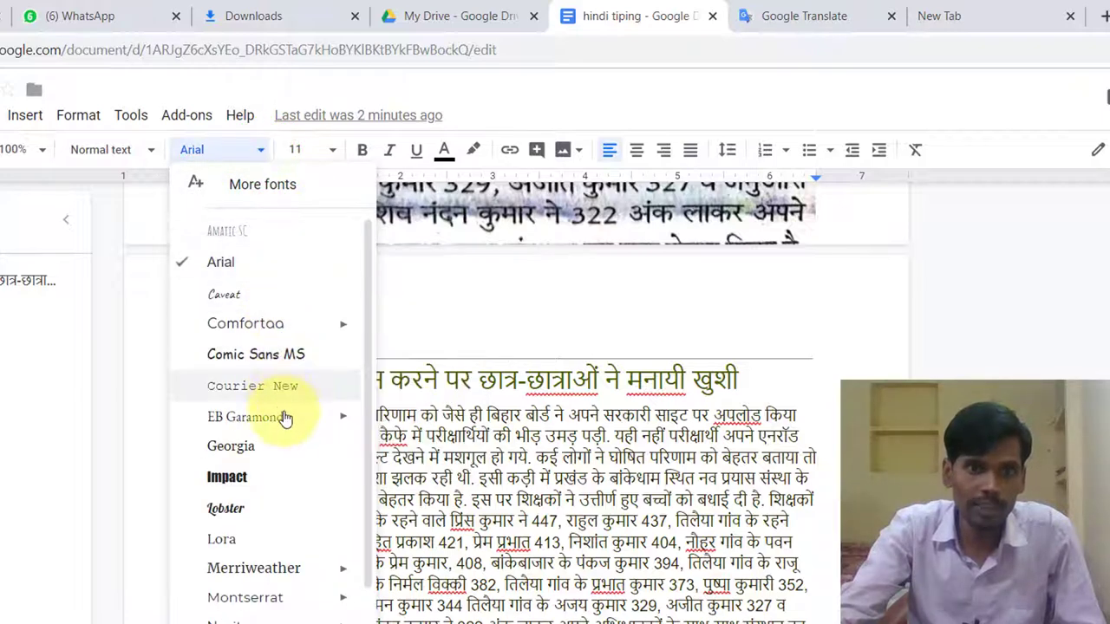
left_click(536, 297)
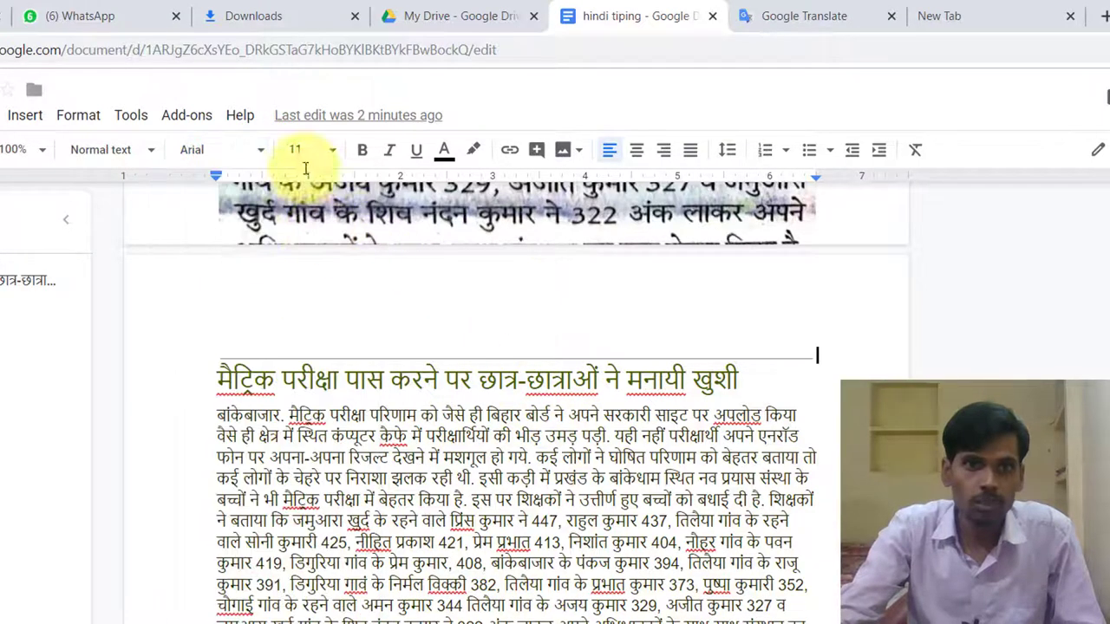
left_click(332, 151)
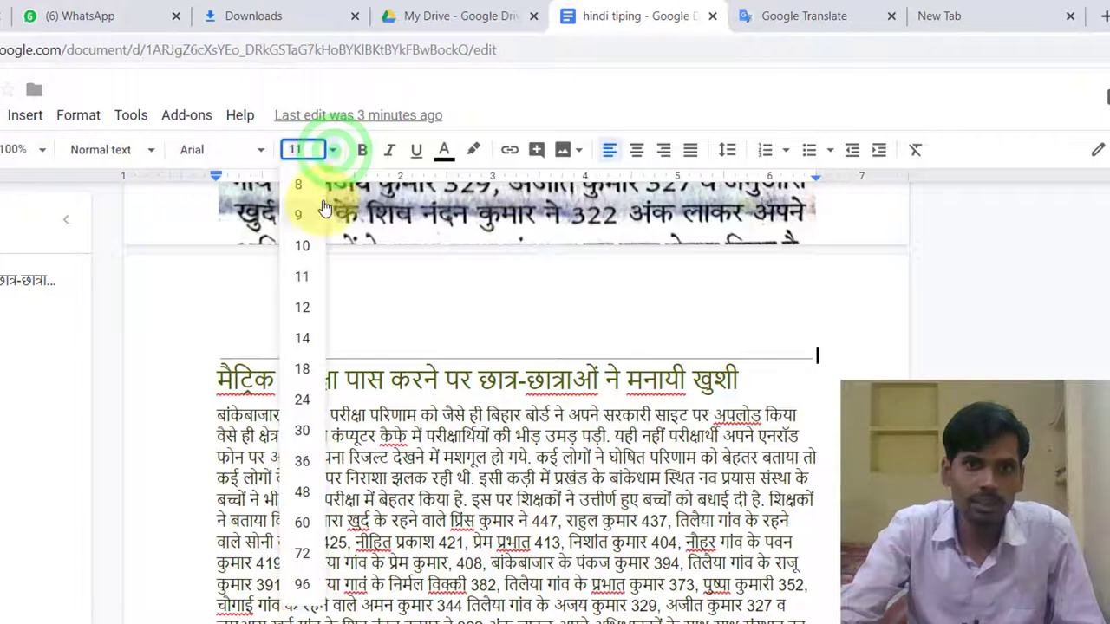
left_click(305, 371)
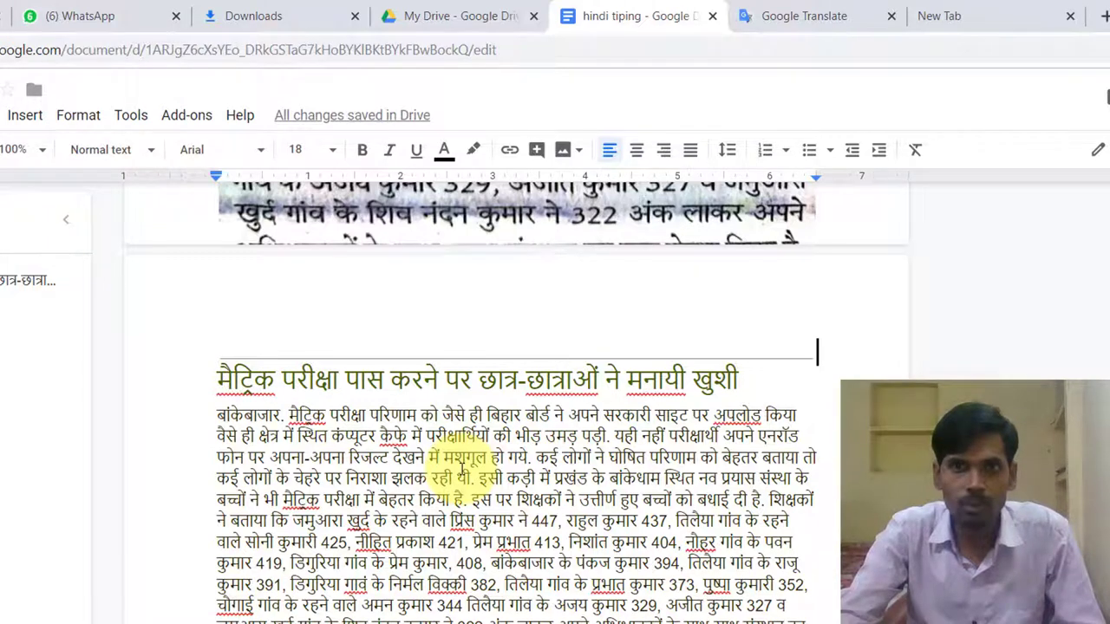
scroll(464, 467, "down", 1)
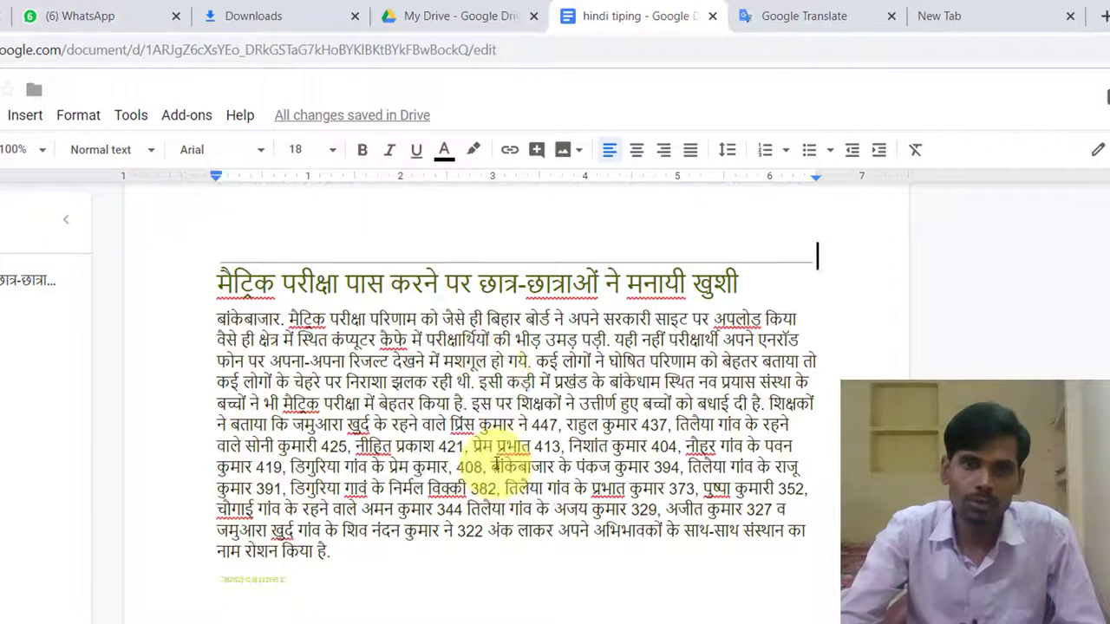
scroll(468, 462, "down", 2)
scroll(483, 481, "up", 3)
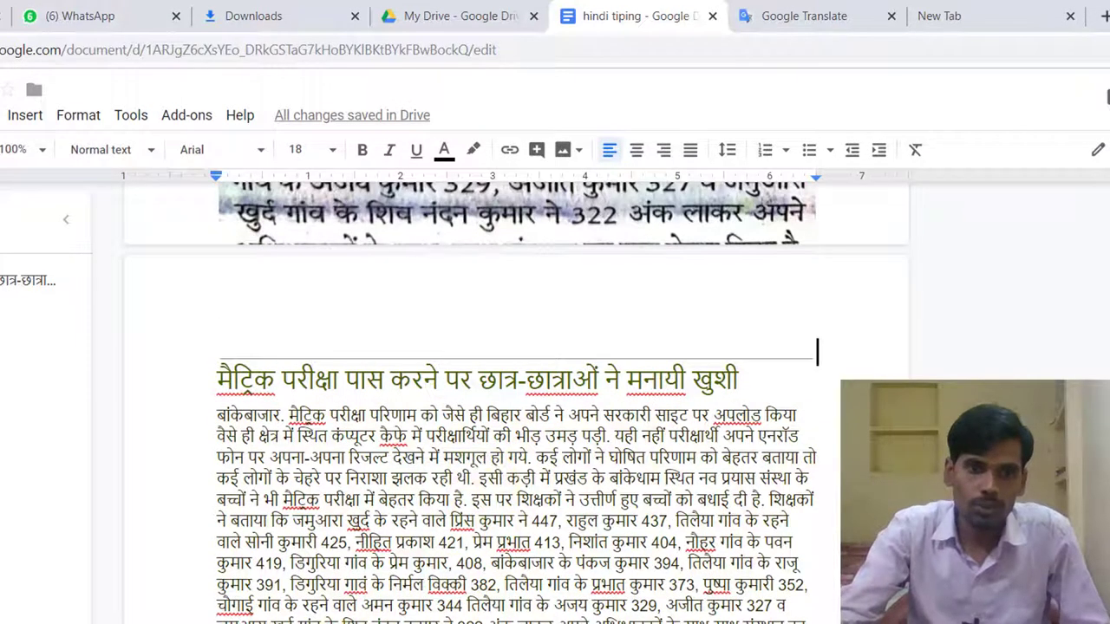
Select the Hindi heading and article paragraph and copy them
left_click_drag(323, 619, 206, 251)
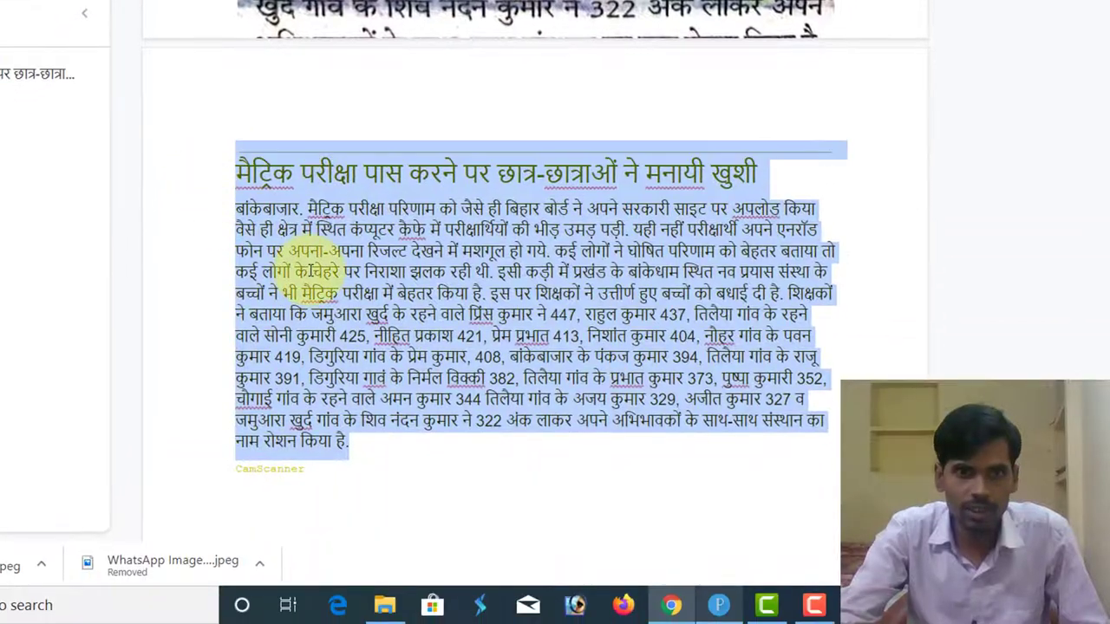
right_click(309, 271)
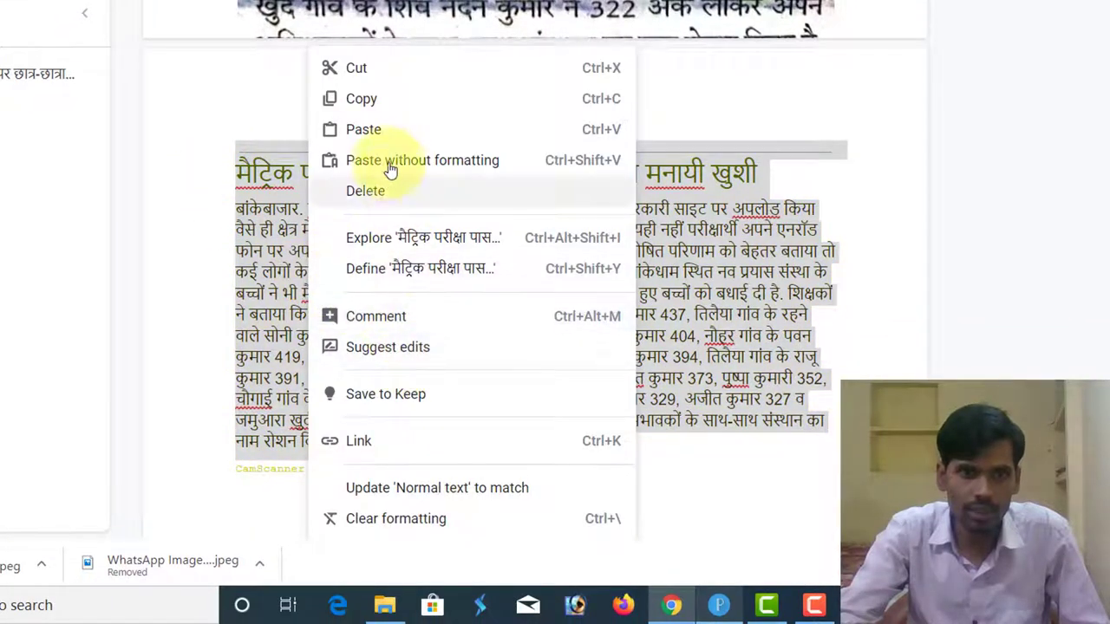
left_click(383, 102)
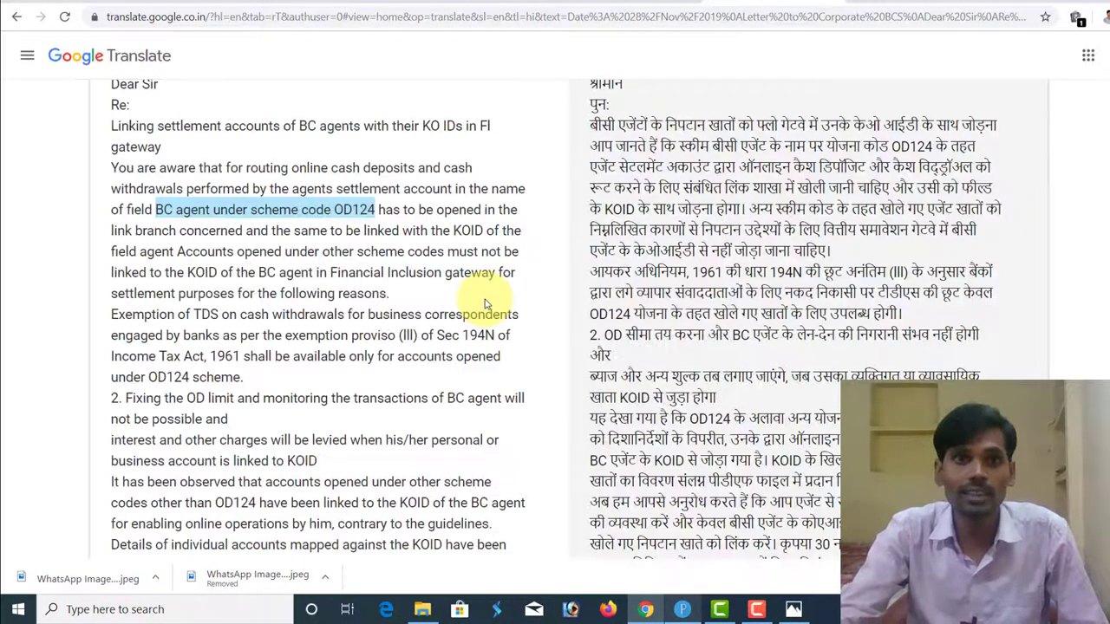
Undo the old English letter text in Google Translate's source box
right_click(486, 159)
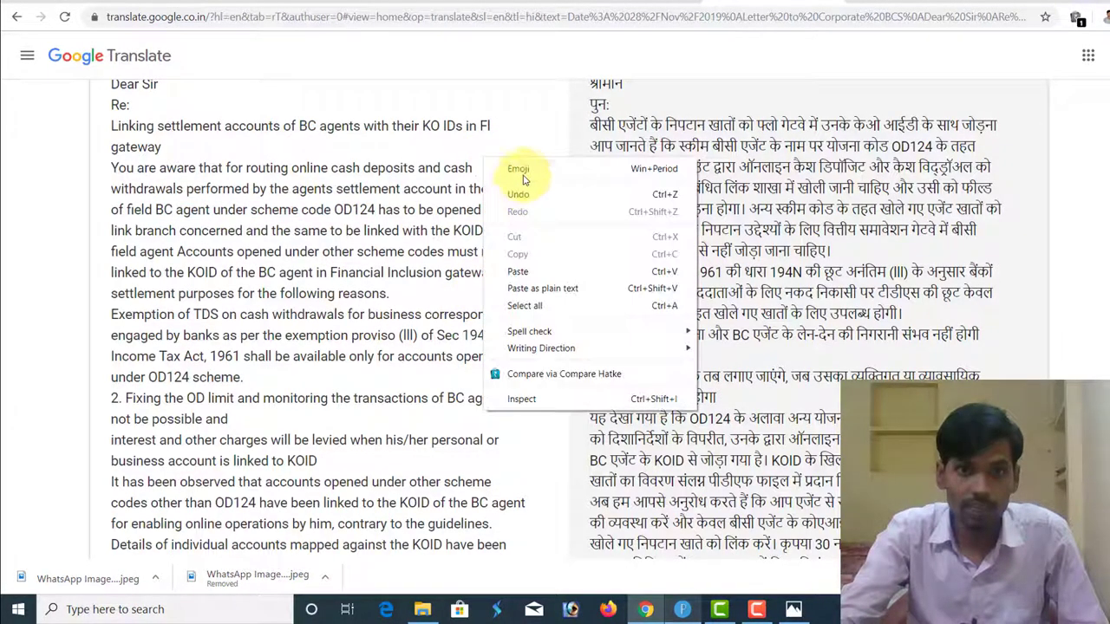
left_click(523, 196)
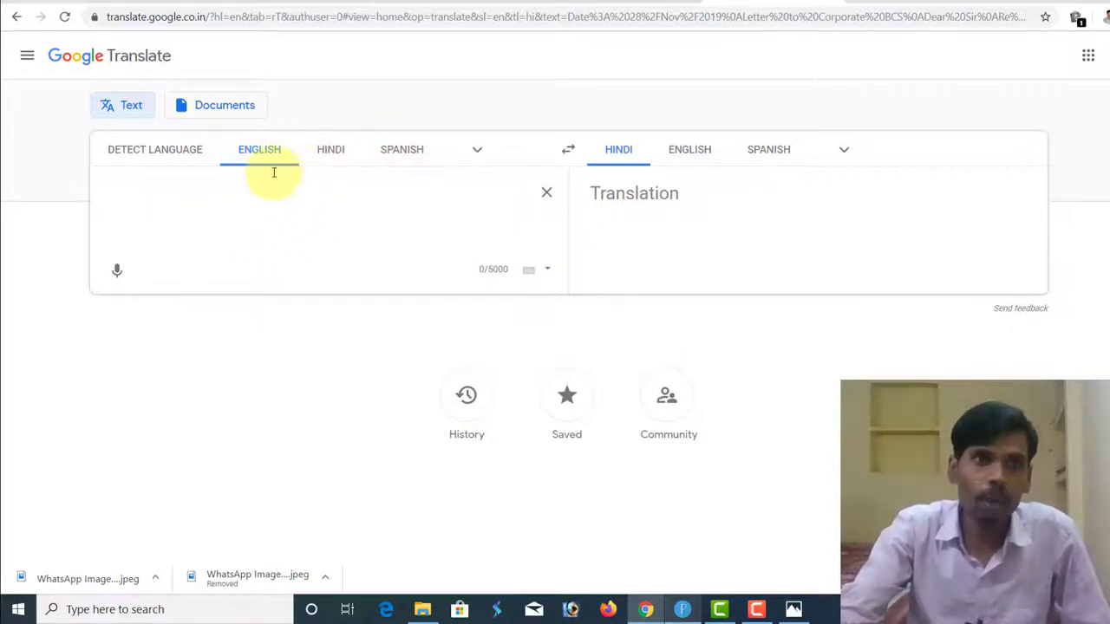
Set Hindi as the source language, paste the copied article, and read its English translation
left_click(330, 152)
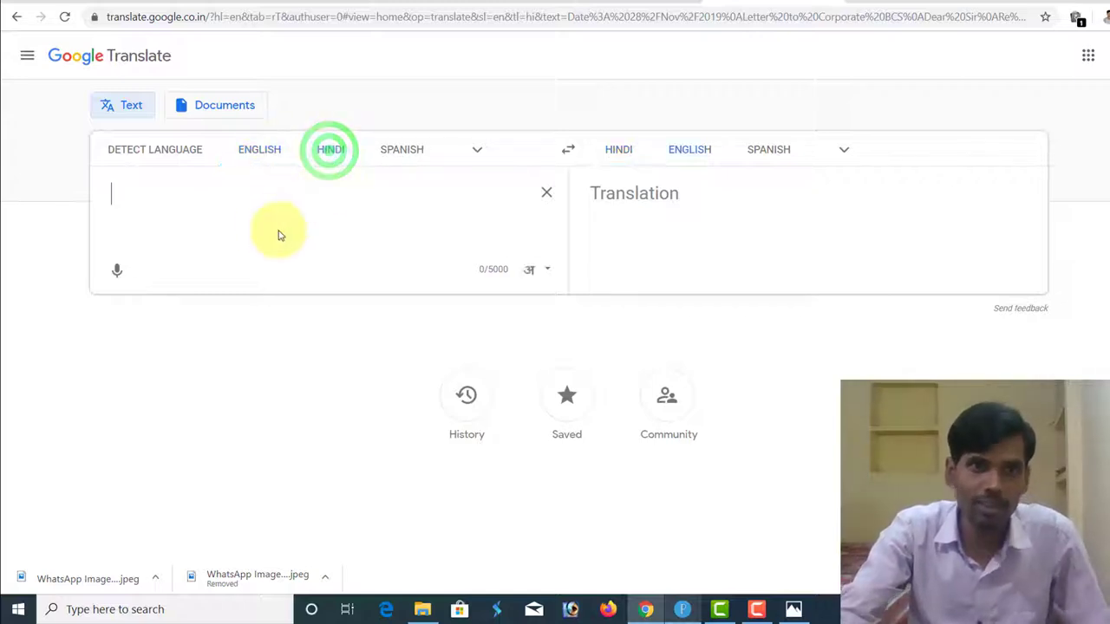
right_click(254, 217)
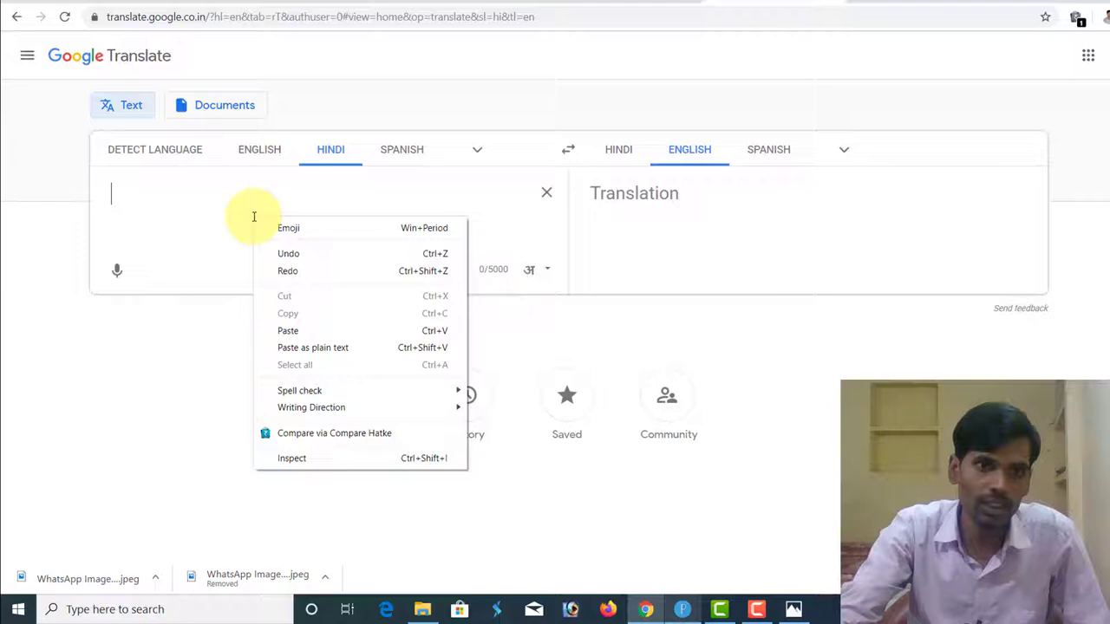
left_click(297, 330)
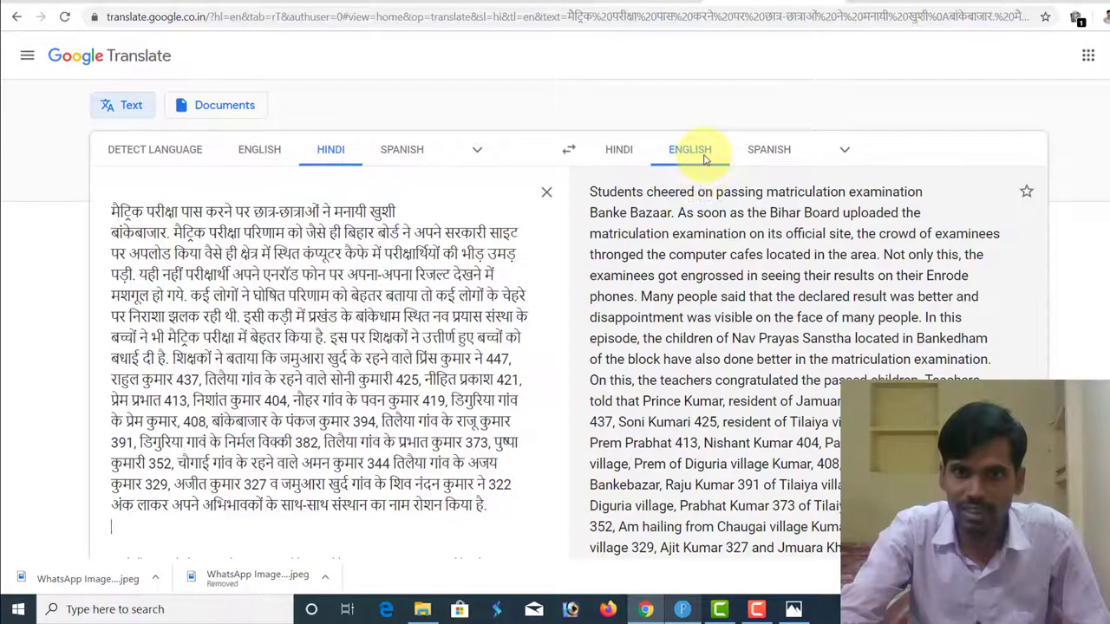
scroll(729, 261, "down", 2)
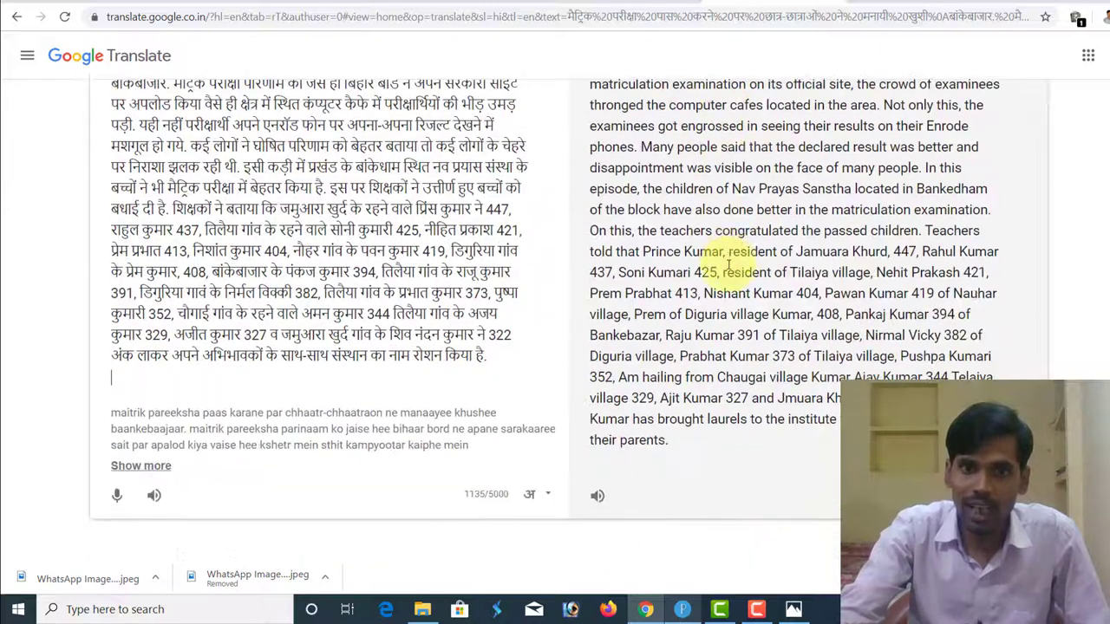
scroll(728, 264, "down", 1)
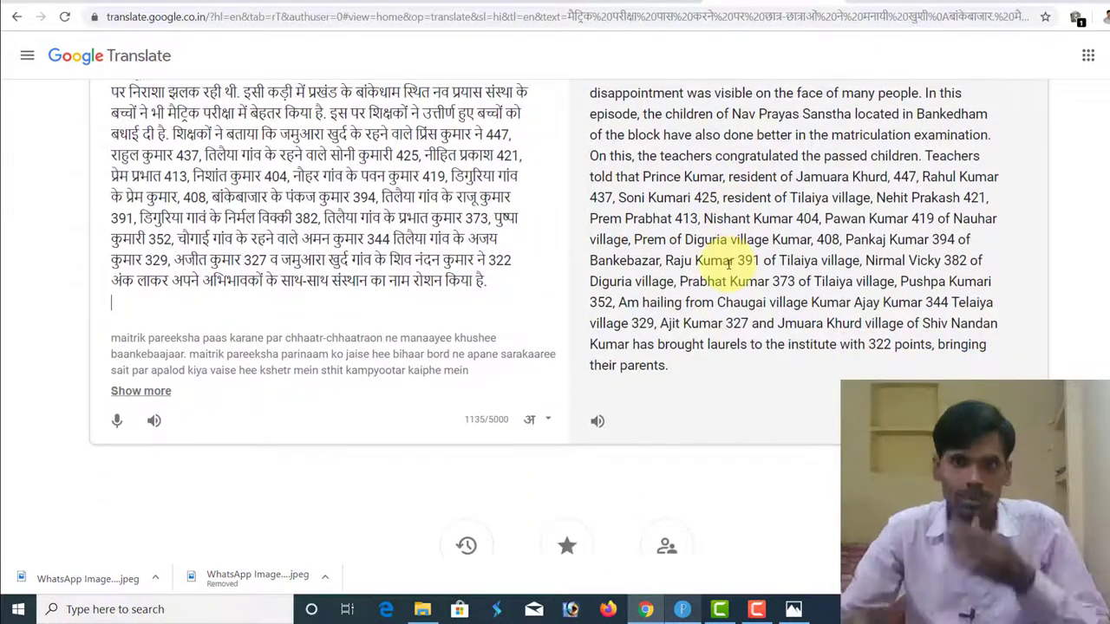
scroll(728, 260, "up", 3)
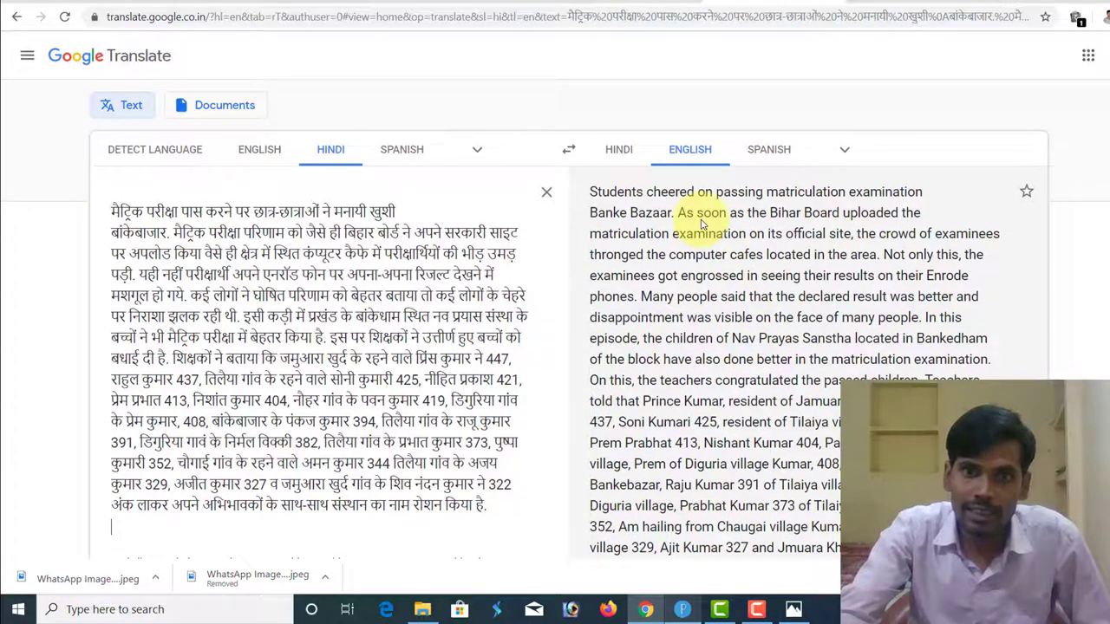
scroll(698, 238, "down", 1)
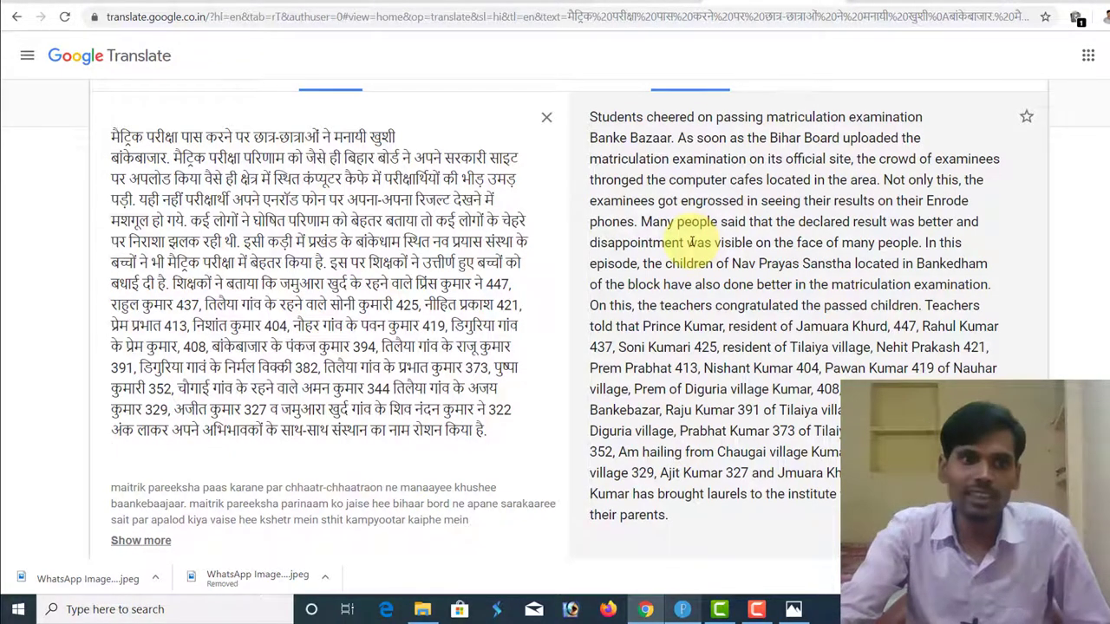
scroll(691, 243, "down", 1)
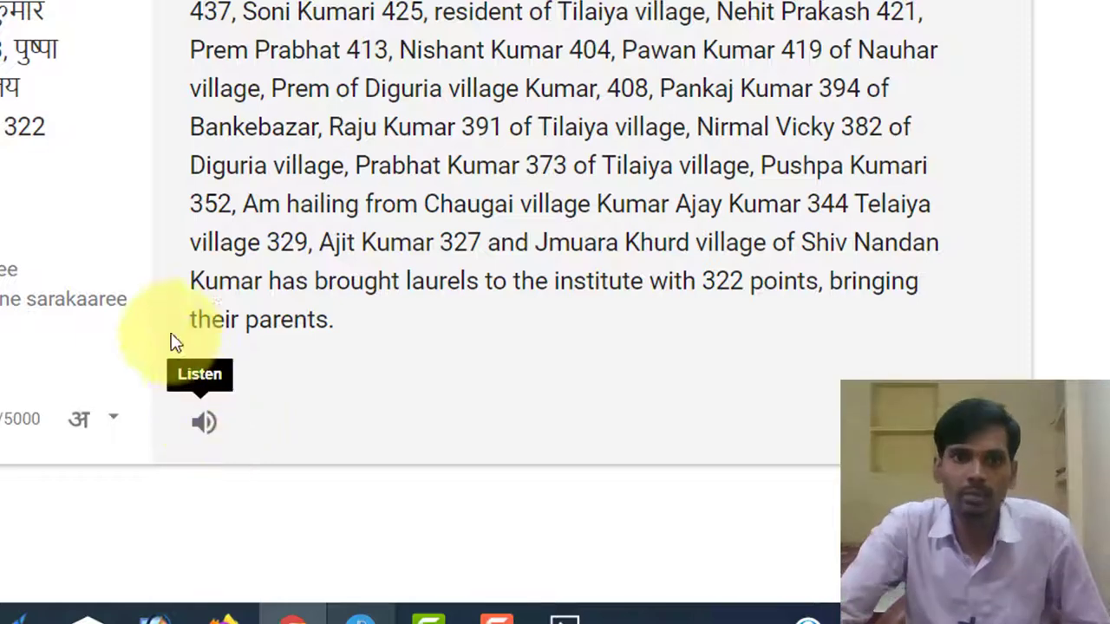
scroll(178, 342, "up", 3)
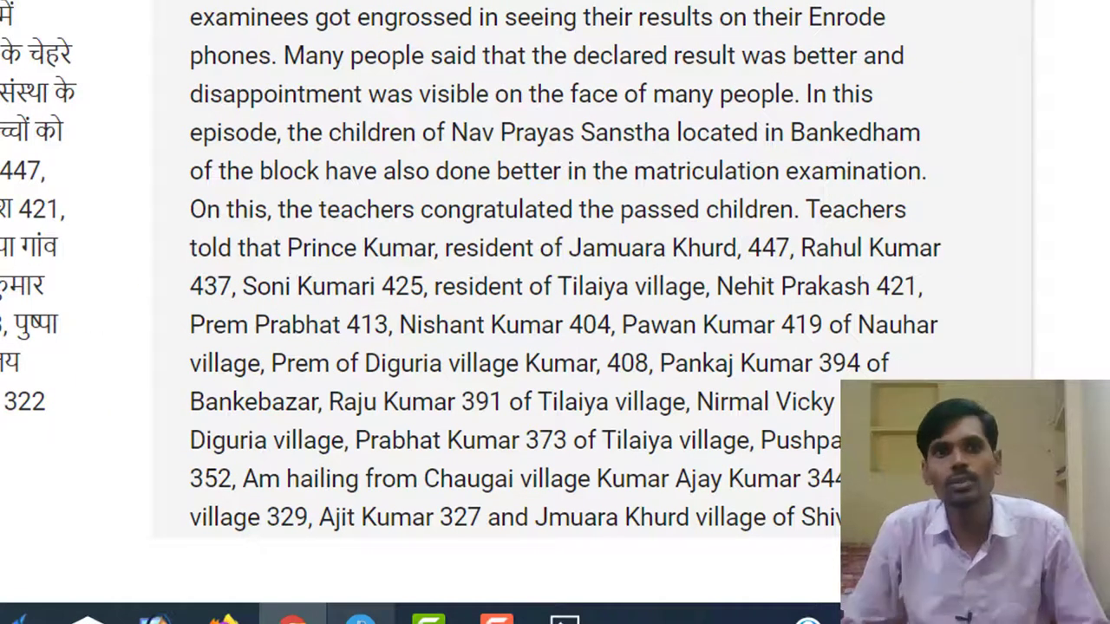